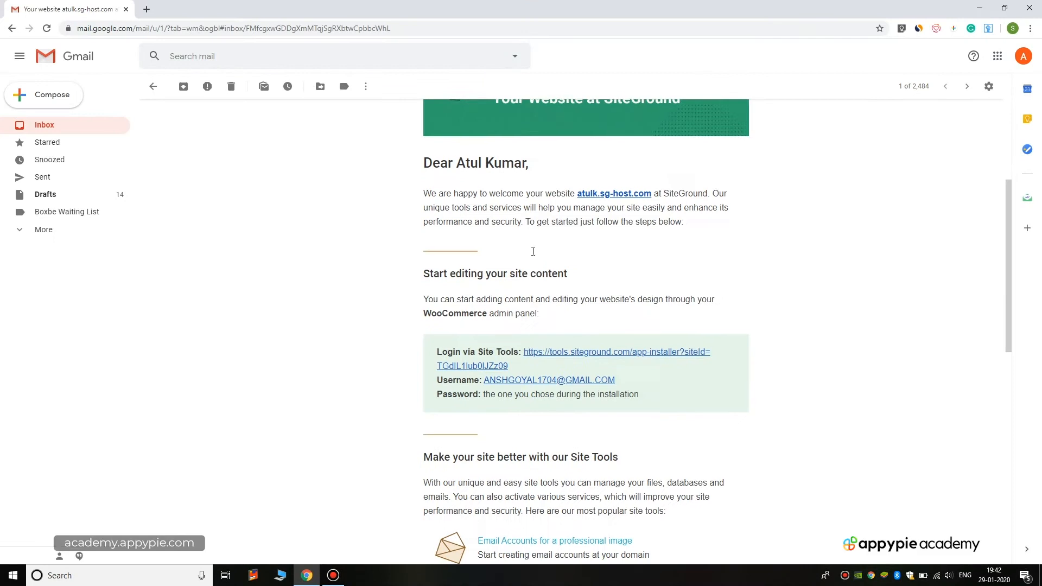
# Read the SiteGround welcome email, including the site login details and the suggested site tools
pyautogui.scroll(-1, 532, 251)
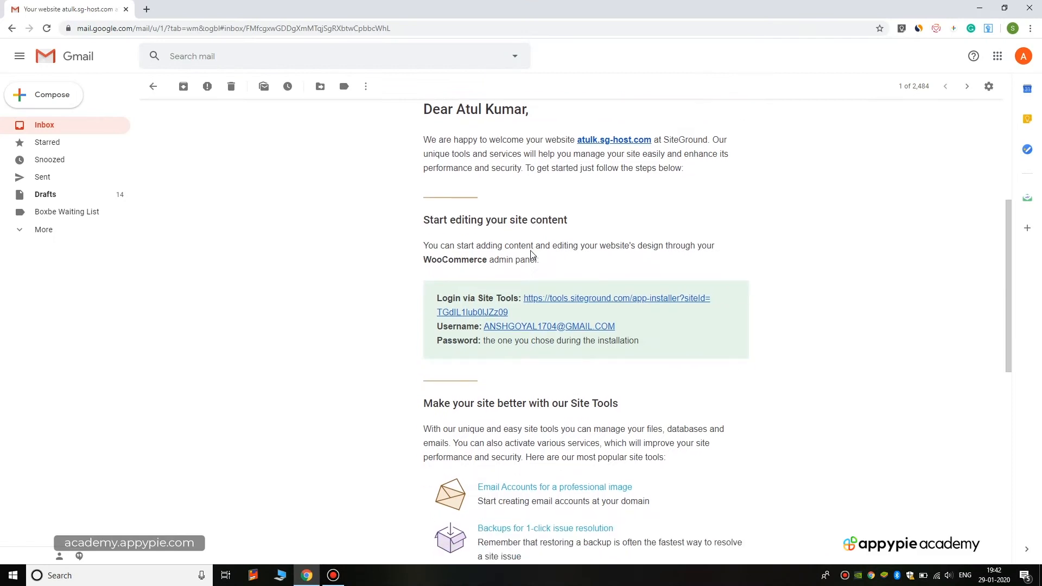
pyautogui.scroll(-1, 492, 247)
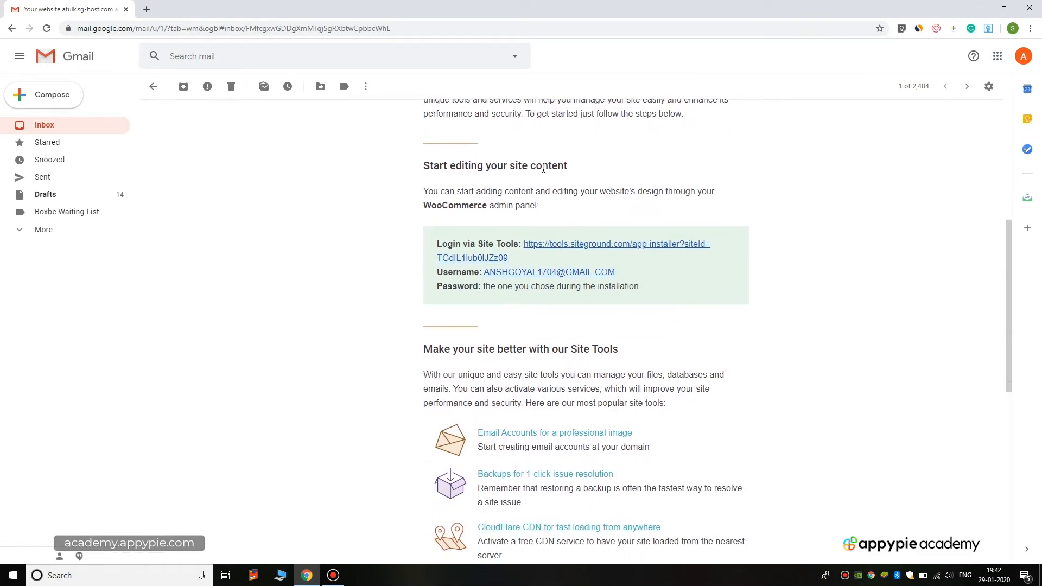
pyautogui.scroll(-2, 554, 239)
pyautogui.scroll(2, 555, 233)
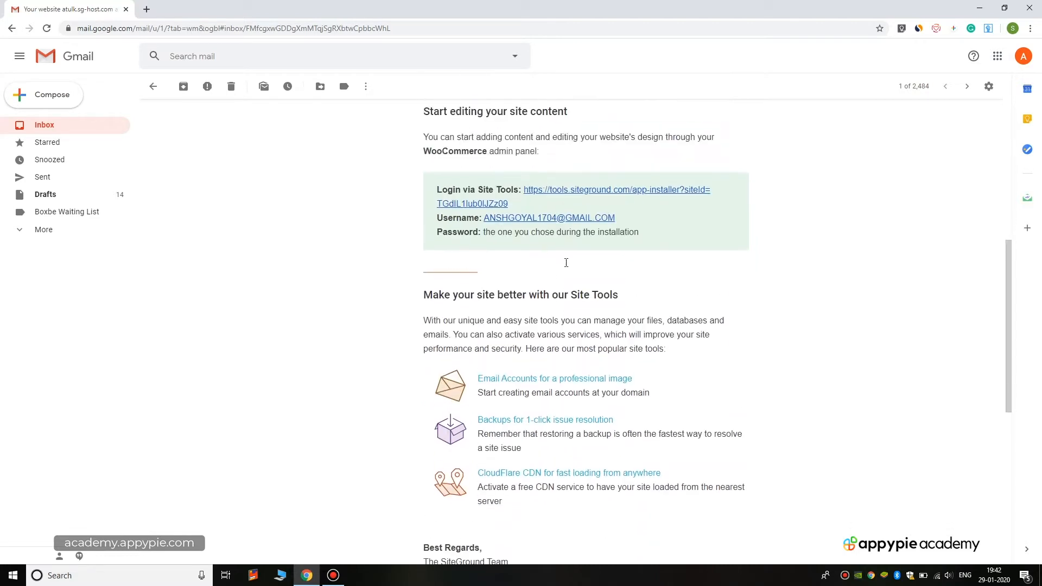
pyautogui.scroll(1, 591, 182)
pyautogui.scroll(-1, 499, 222)
pyautogui.scroll(-1, 470, 166)
pyautogui.scroll(1, 511, 268)
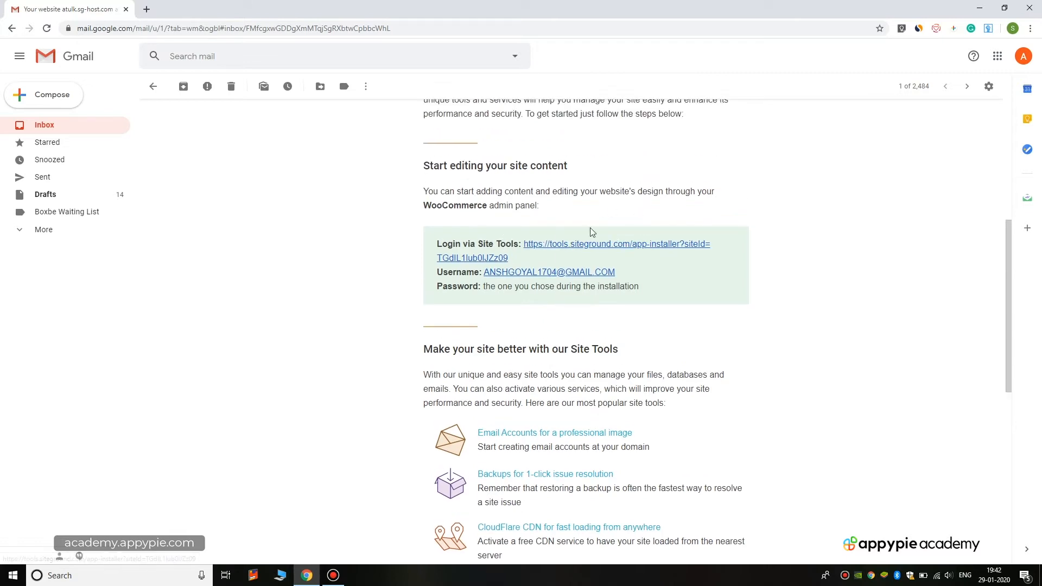
# Open the Site Tools login link from the welcome email and bring up its SiteGround login page
pyautogui.click(579, 246)
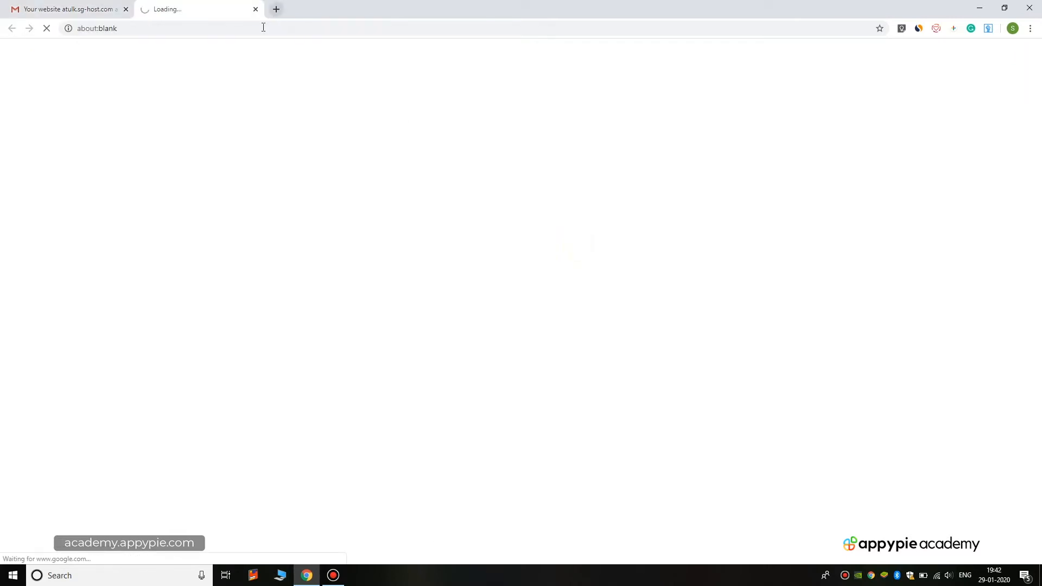
pyautogui.click(61, 6)
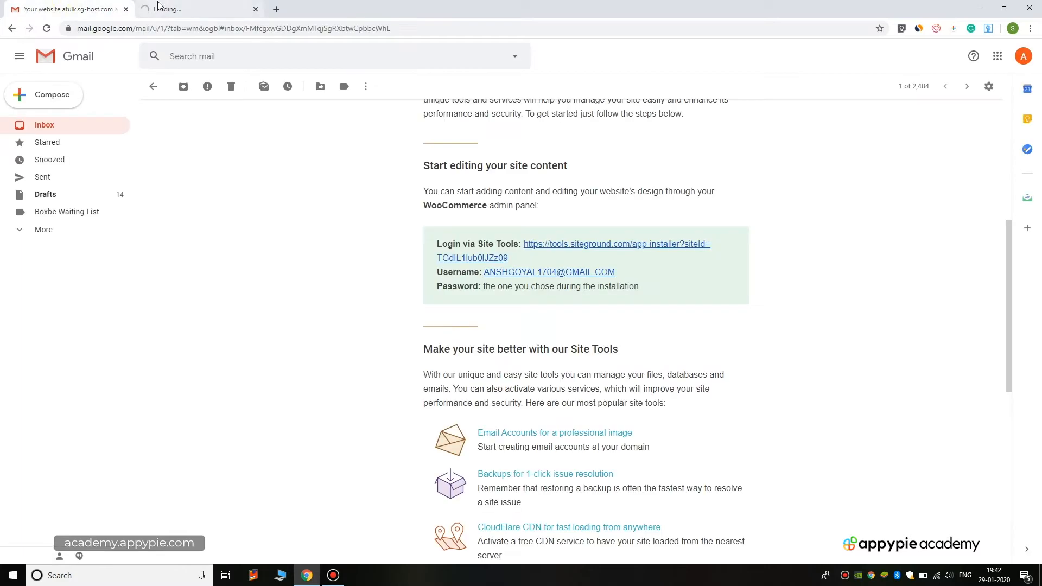
pyautogui.click(182, 6)
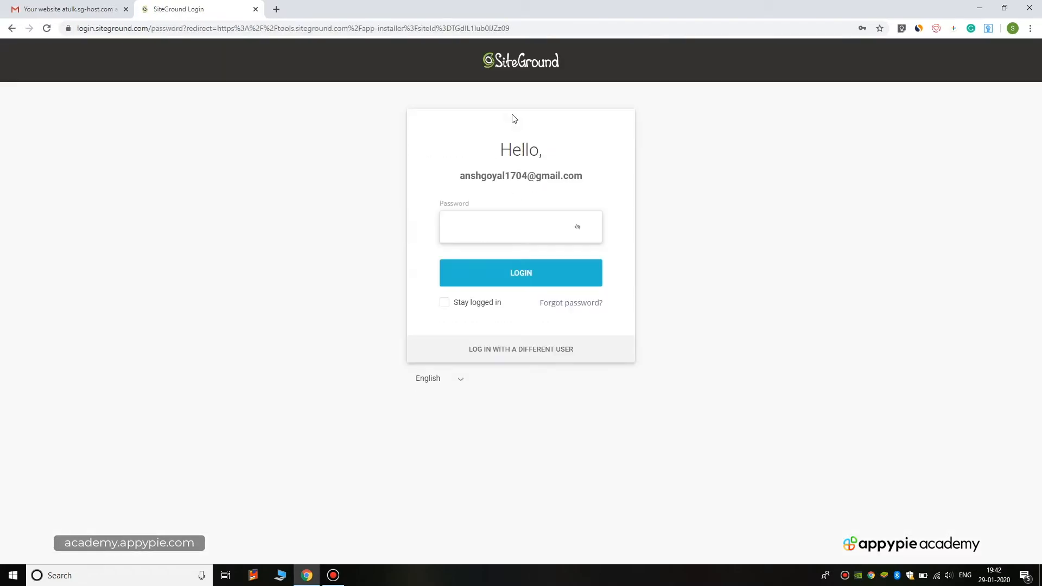
# Log in to SiteGround with the saved account password and the option to stay logged in
pyautogui.click(488, 225)
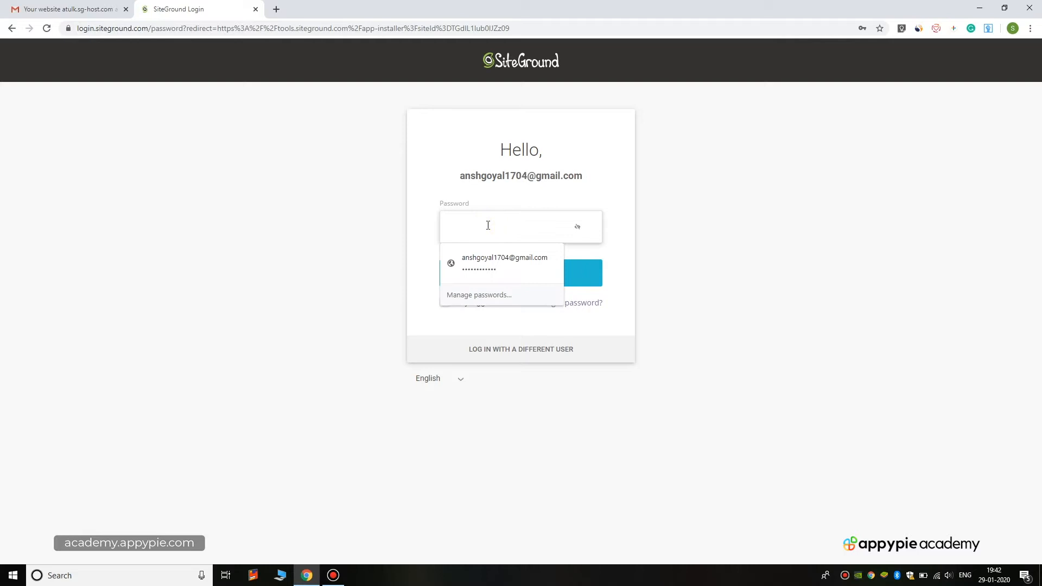
pyautogui.click(486, 266)
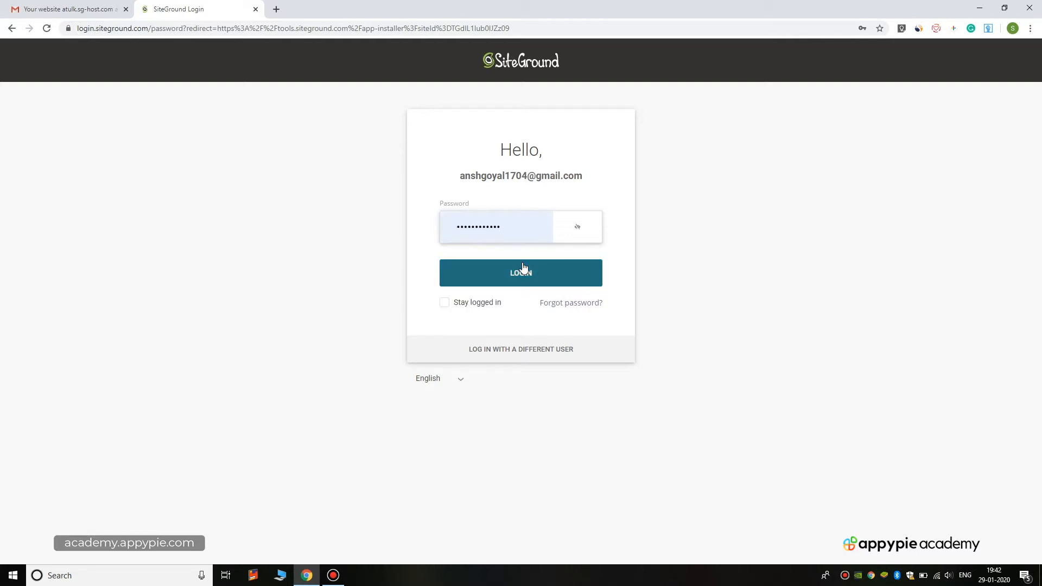
pyautogui.click(444, 303)
pyautogui.click(493, 274)
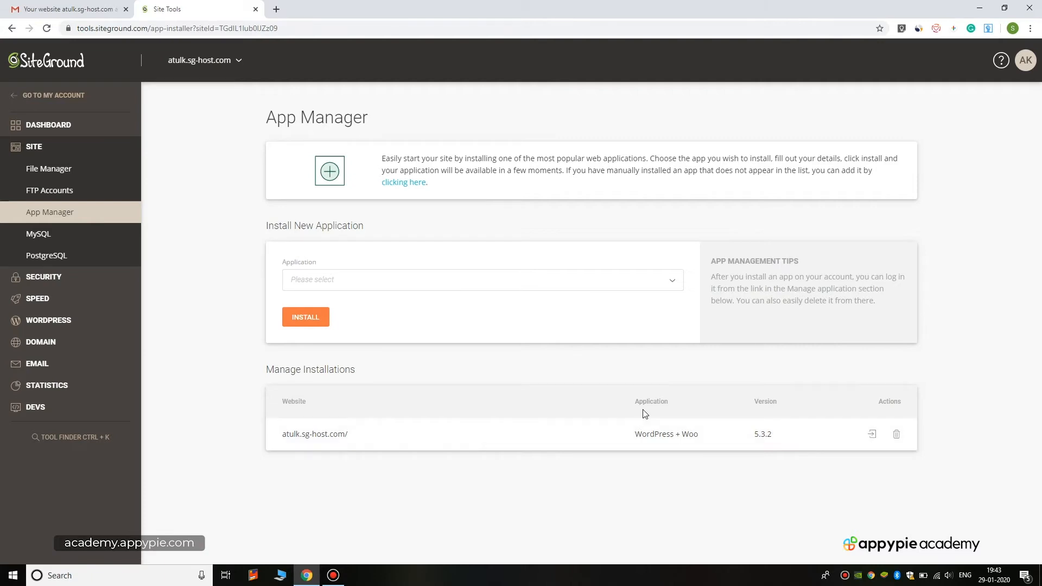
# Open the admin panel of the WordPress + Woo installation listed under Manage Installations
pyautogui.moveTo(630, 434); pyautogui.dragTo(699, 444)
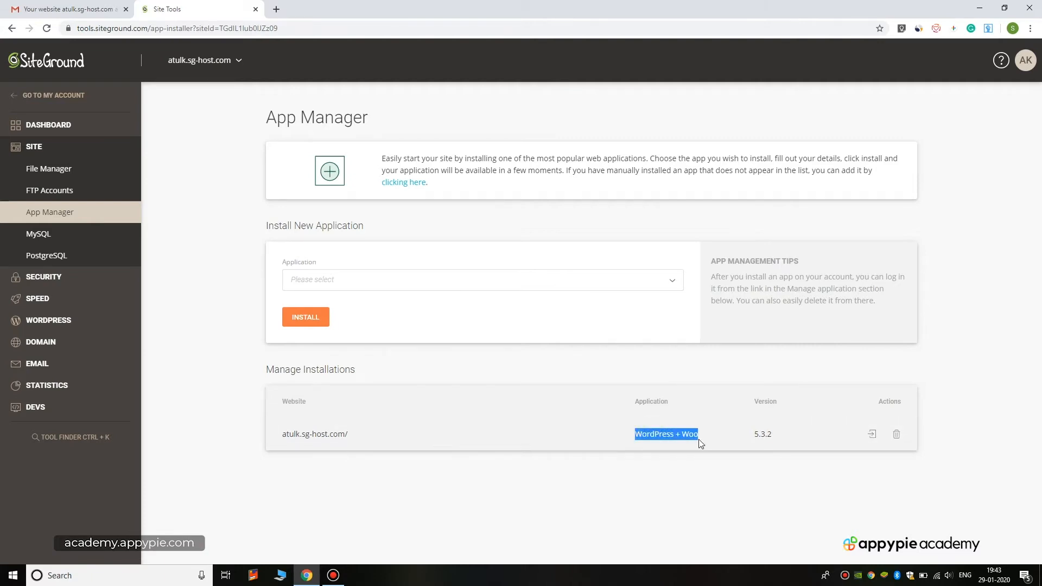
pyautogui.click(686, 436)
pyautogui.doubleClick(686, 436)
pyautogui.click(707, 452)
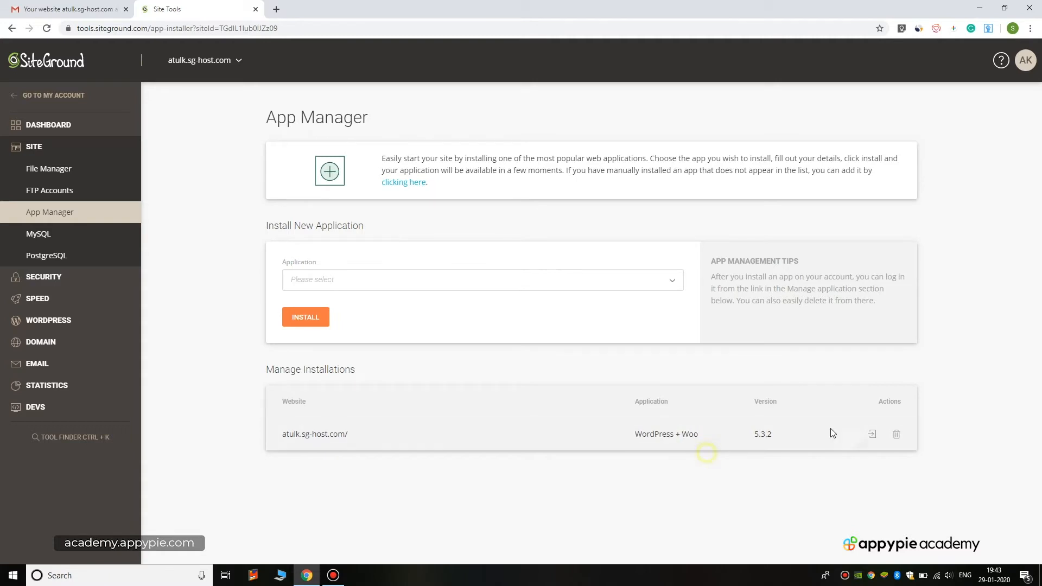
pyautogui.click(869, 438)
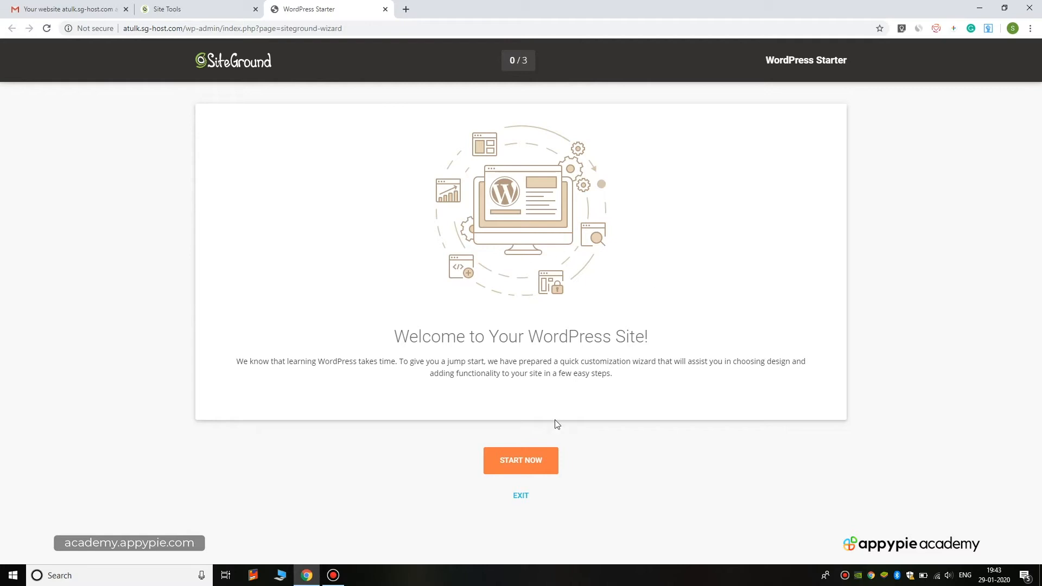
# Start the WordPress Starter wizard and choose the free Storefront design, confirming the WooCommerce plugin with it
pyautogui.click(520, 461)
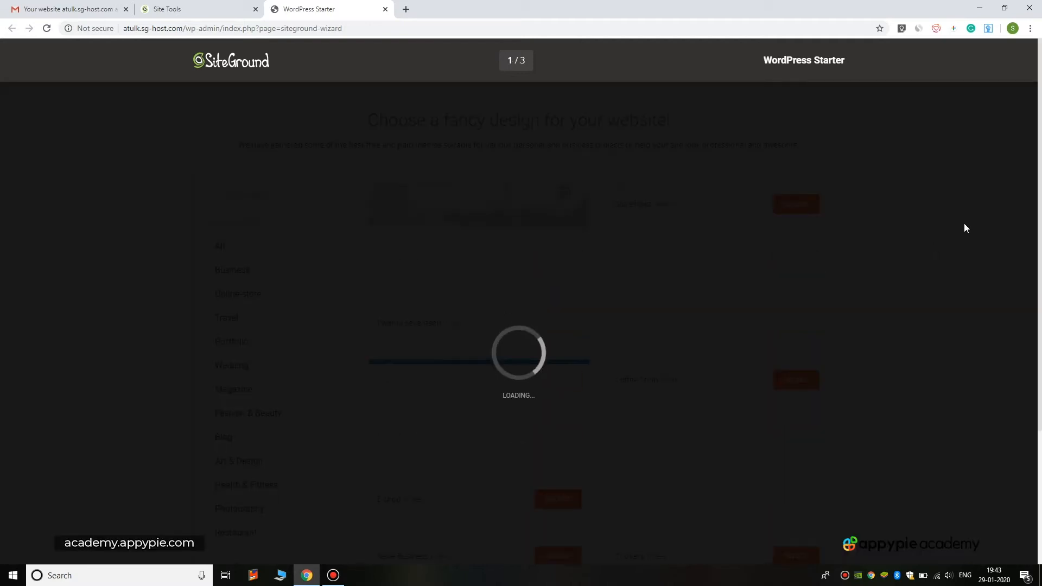
pyautogui.scroll(-1, 786, 228)
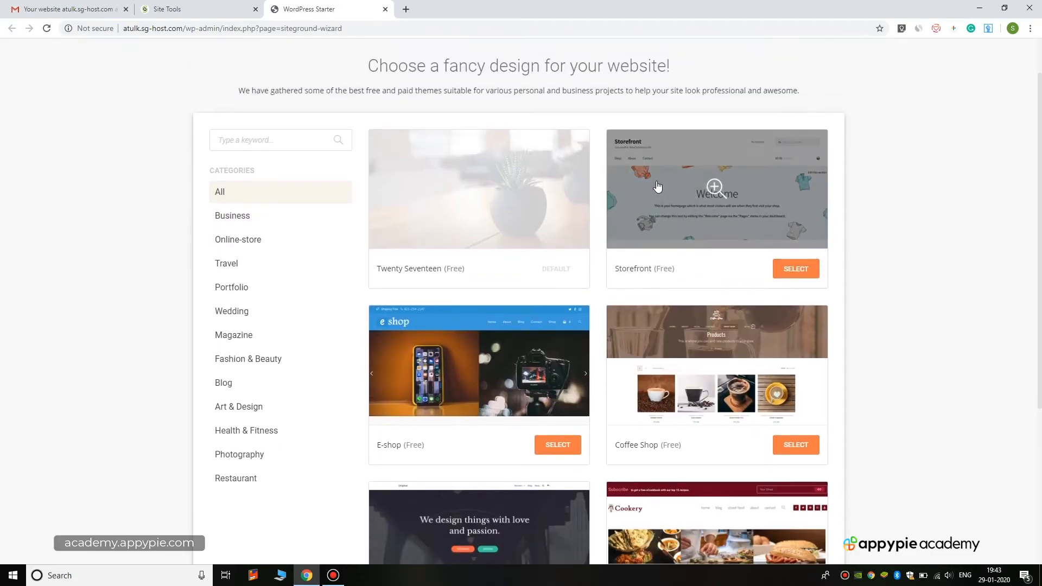
pyautogui.scroll(-3, 660, 270)
pyautogui.scroll(4, 661, 270)
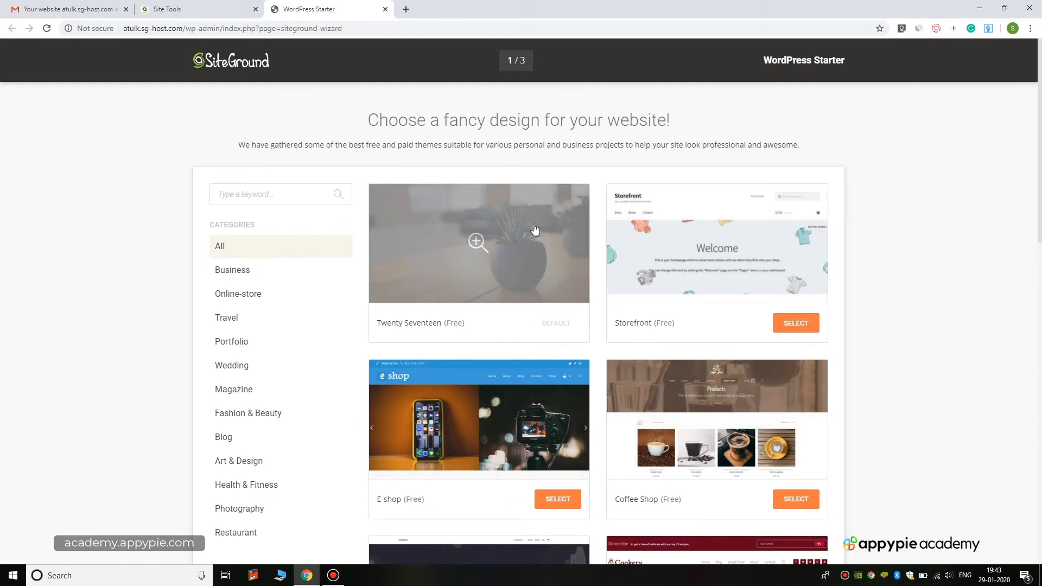
pyautogui.scroll(-3, 597, 298)
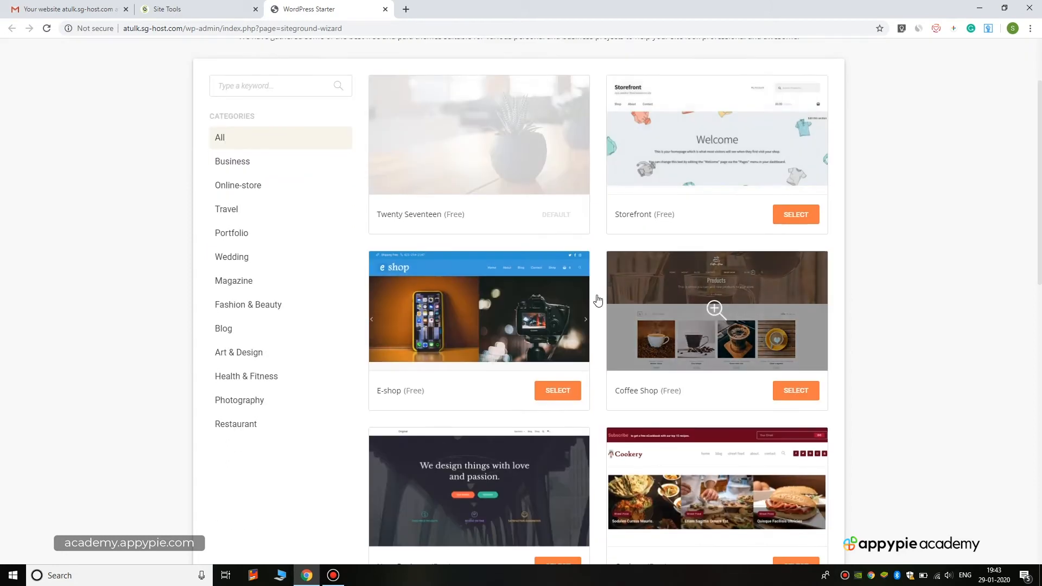
pyautogui.scroll(3, 608, 226)
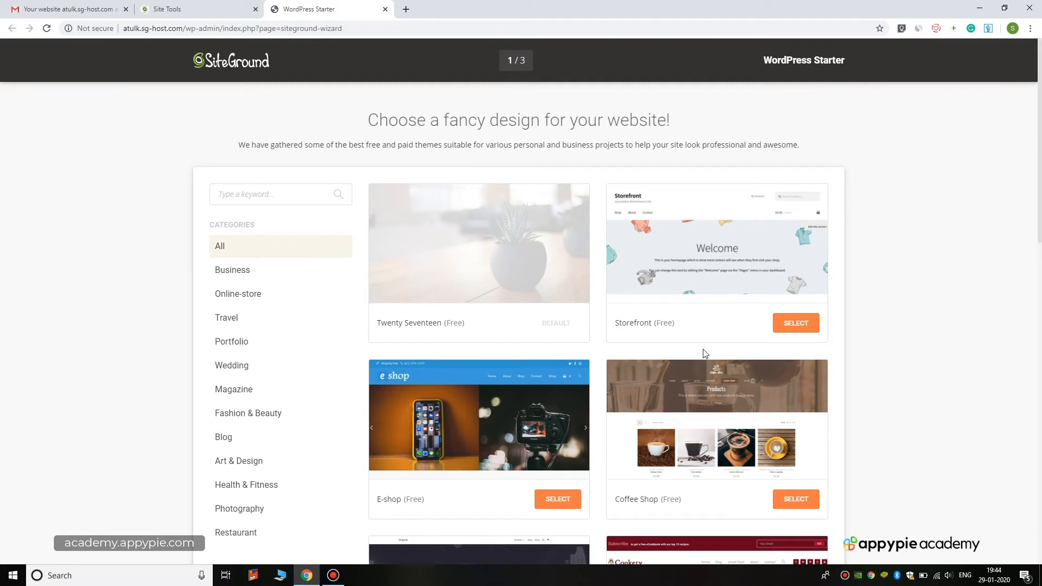
pyautogui.click(806, 328)
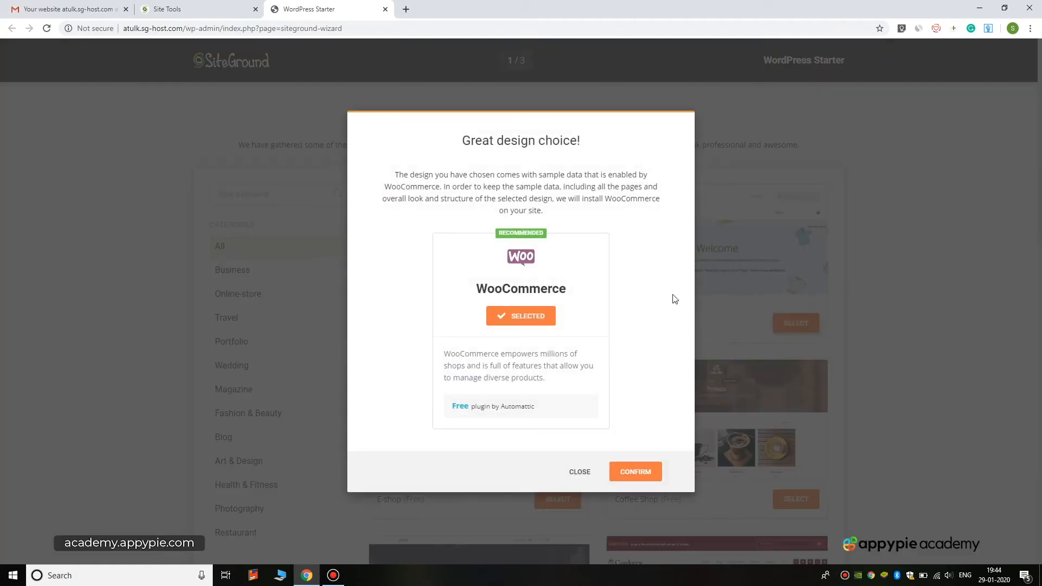
pyautogui.click(645, 470)
# Review the recommended functionality plugins: Contact Form, Jetpack, Maps, Gallery and Calendar
pyautogui.scroll(-1, 591, 231)
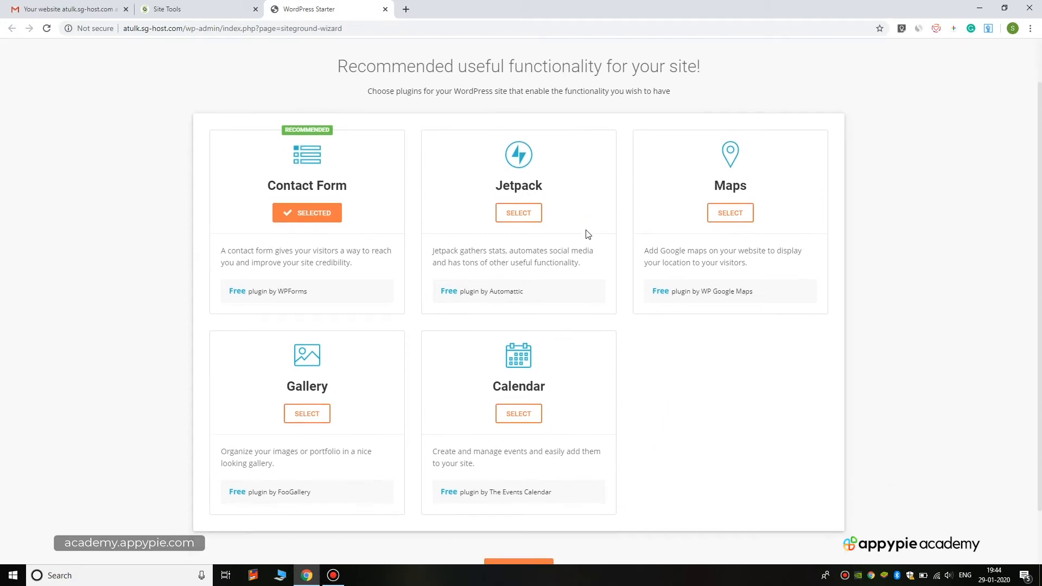
pyautogui.scroll(1, 425, 203)
pyautogui.scroll(-2, 426, 203)
pyautogui.scroll(1, 450, 197)
pyautogui.scroll(-1, 434, 201)
pyautogui.scroll(2, 565, 236)
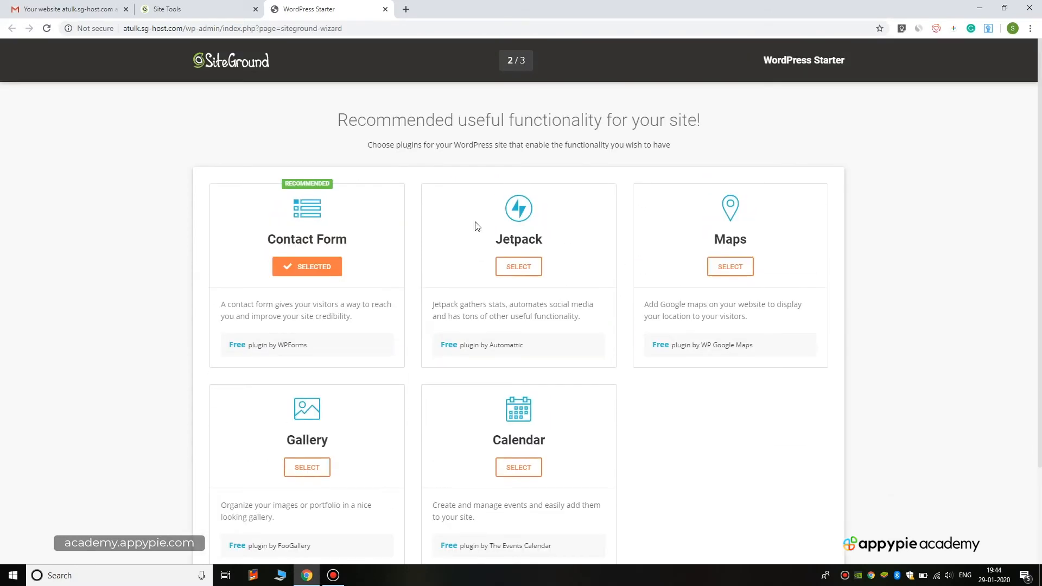
pyautogui.scroll(-1, 661, 348)
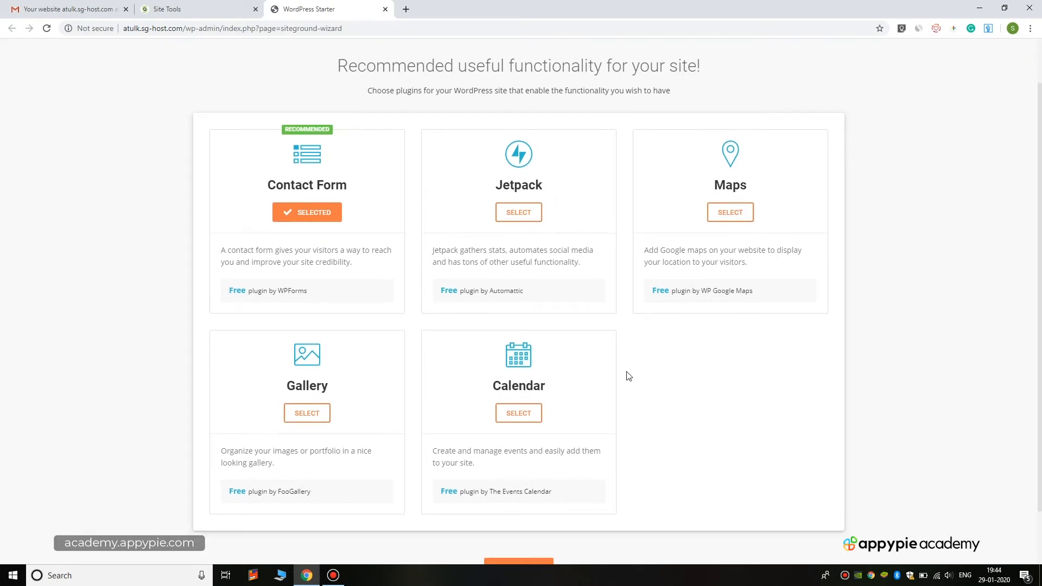
pyautogui.scroll(-1, 562, 346)
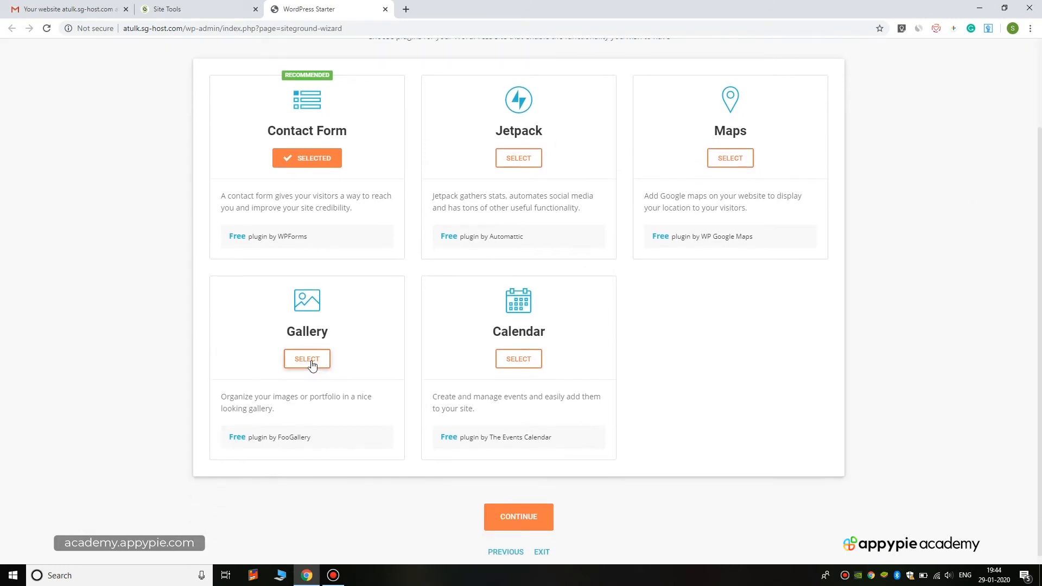
pyautogui.scroll(-1, 537, 402)
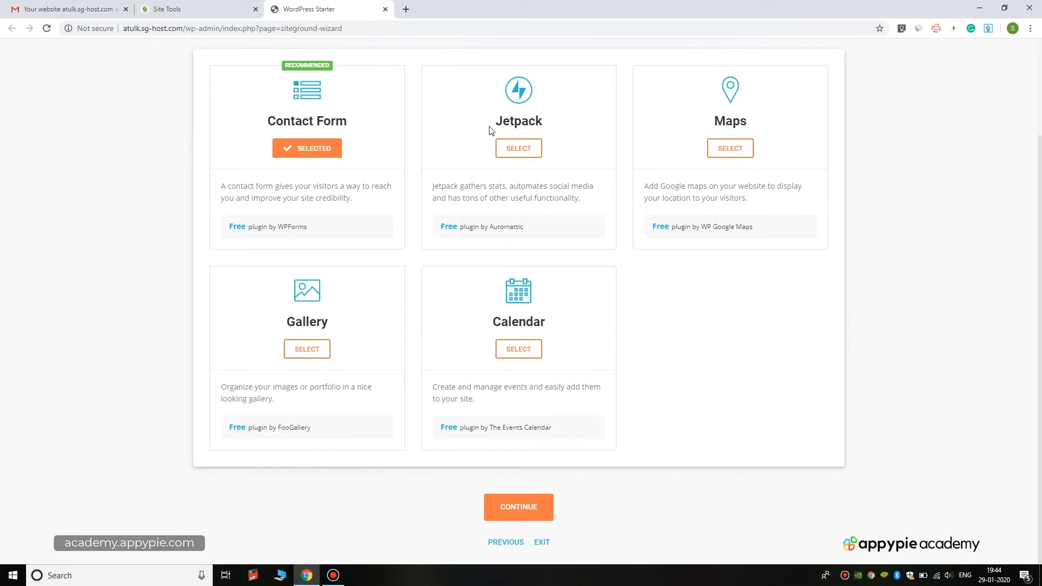
pyautogui.scroll(2, 552, 210)
pyautogui.scroll(-2, 787, 196)
pyautogui.scroll(2, 752, 182)
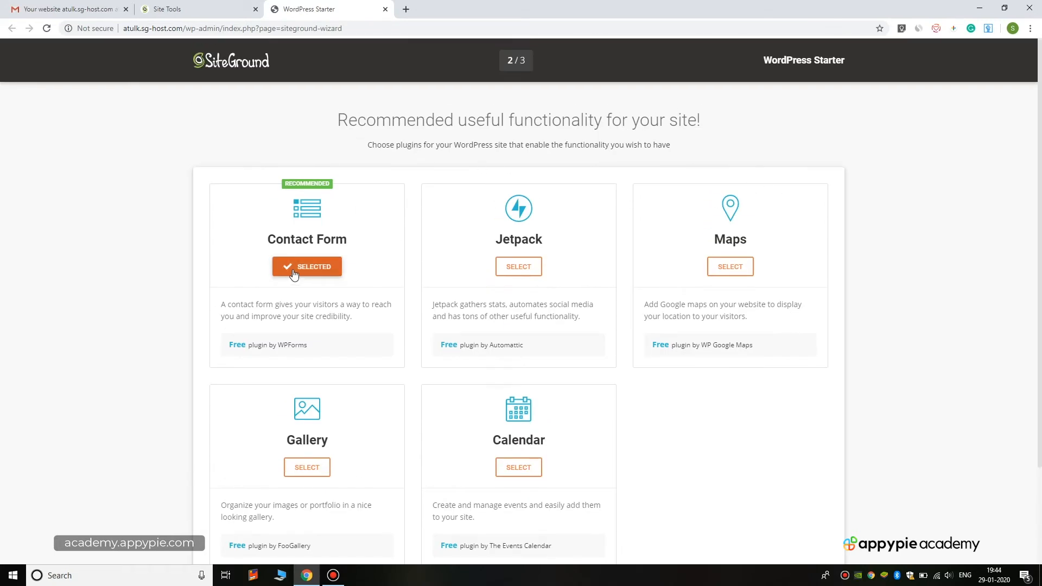
# Deselect the Contact Form plugin and complete the setup wizard without adding any marketing plugins
pyautogui.scroll(-2, 375, 207)
pyautogui.click(304, 146)
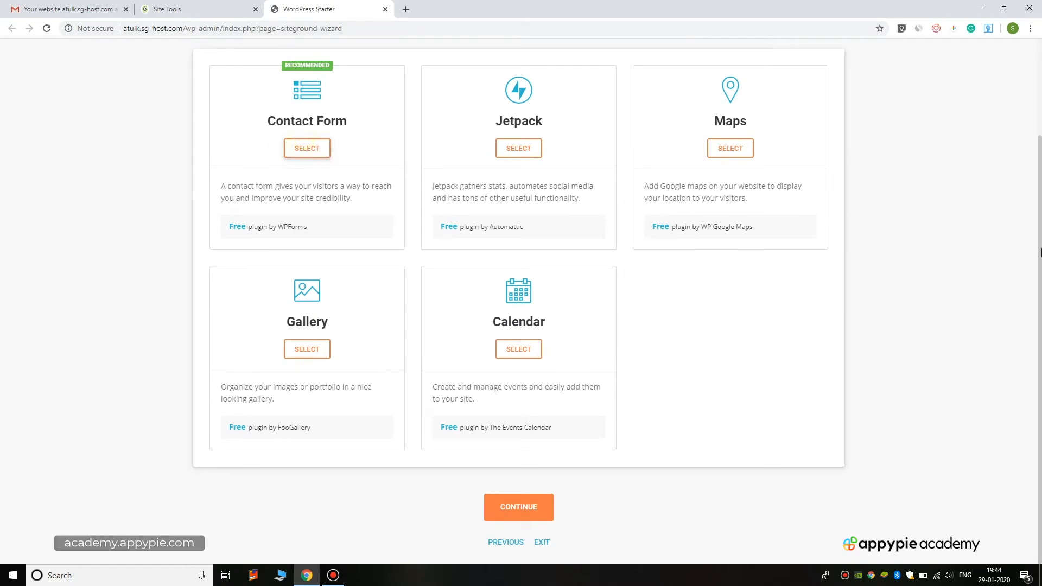
pyautogui.click(510, 508)
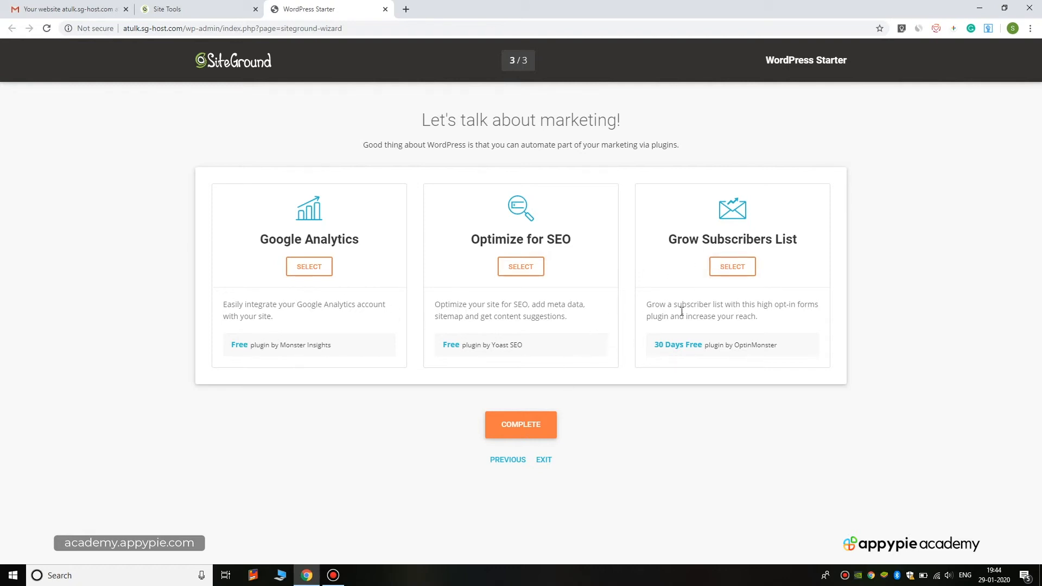
pyautogui.click(546, 429)
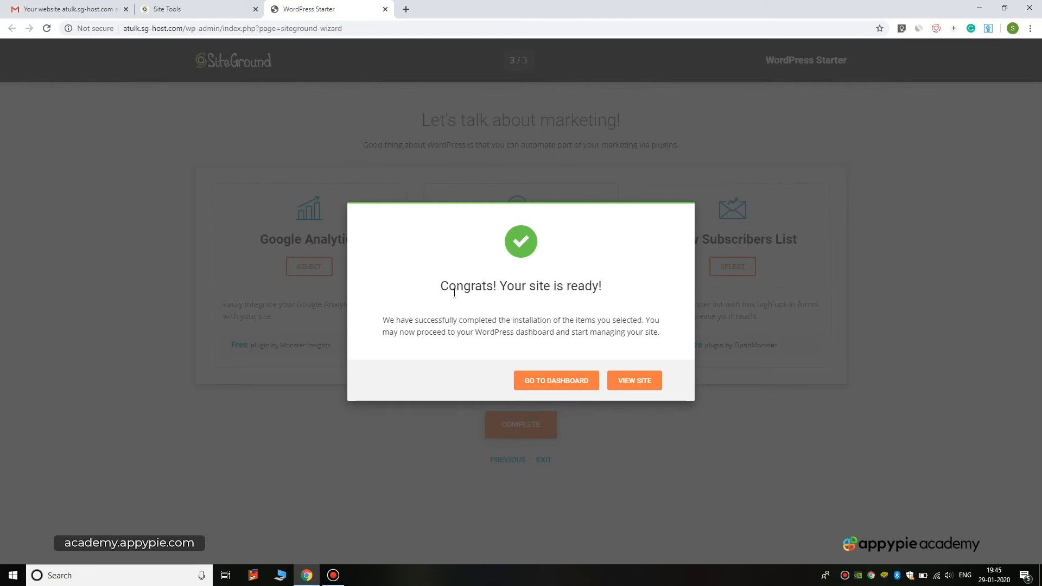
# View the newly set up site and look through its front page
pyautogui.click(648, 384)
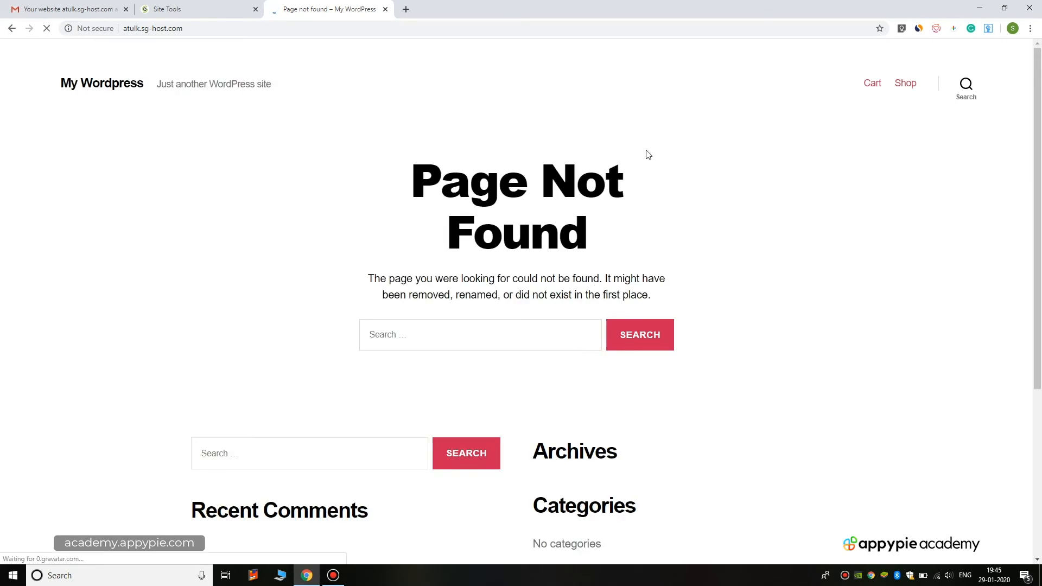
pyautogui.scroll(-5, 645, 157)
pyautogui.scroll(5, 699, 266)
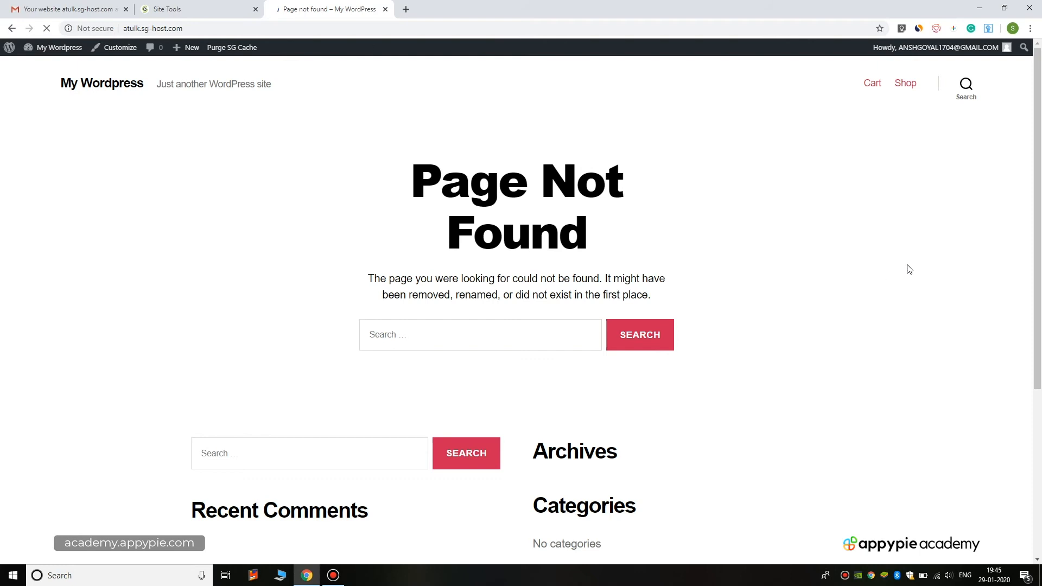
pyautogui.scroll(-2, 640, 213)
pyautogui.scroll(2, 637, 209)
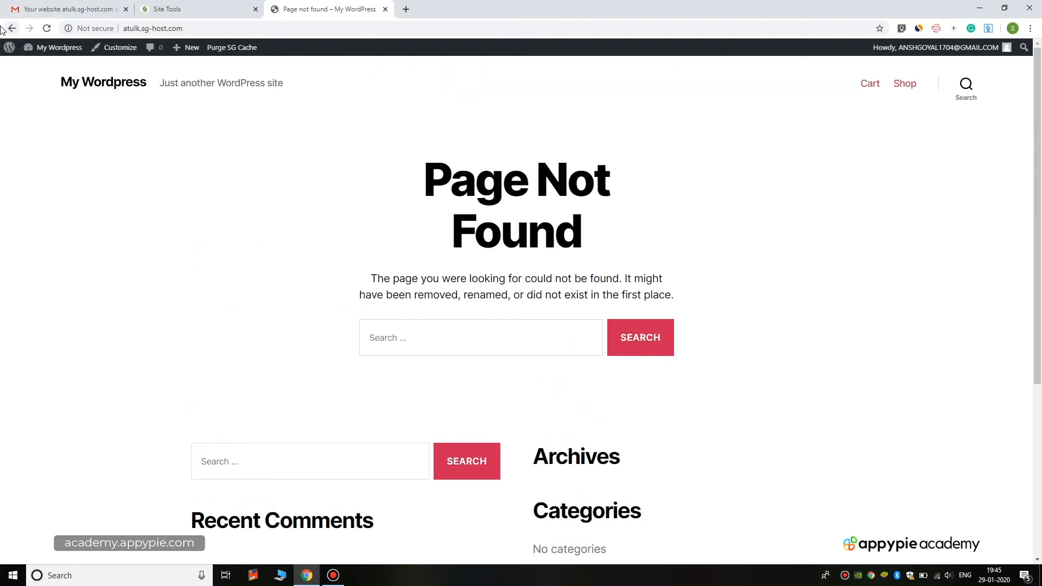
# Open the site's WordPress admin dashboard
pyautogui.moveTo(921, 51)
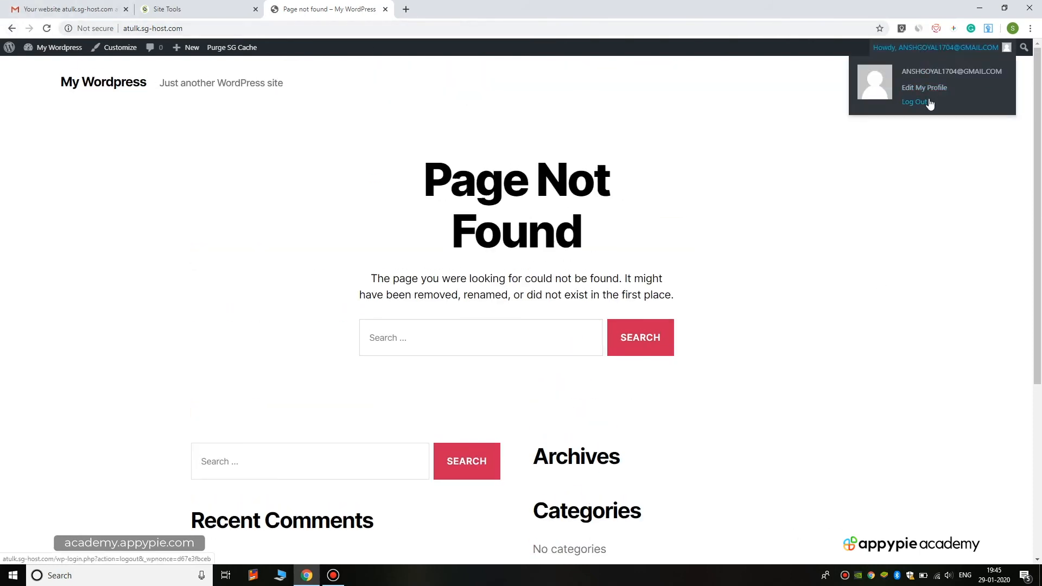
pyautogui.moveTo(49, 50)
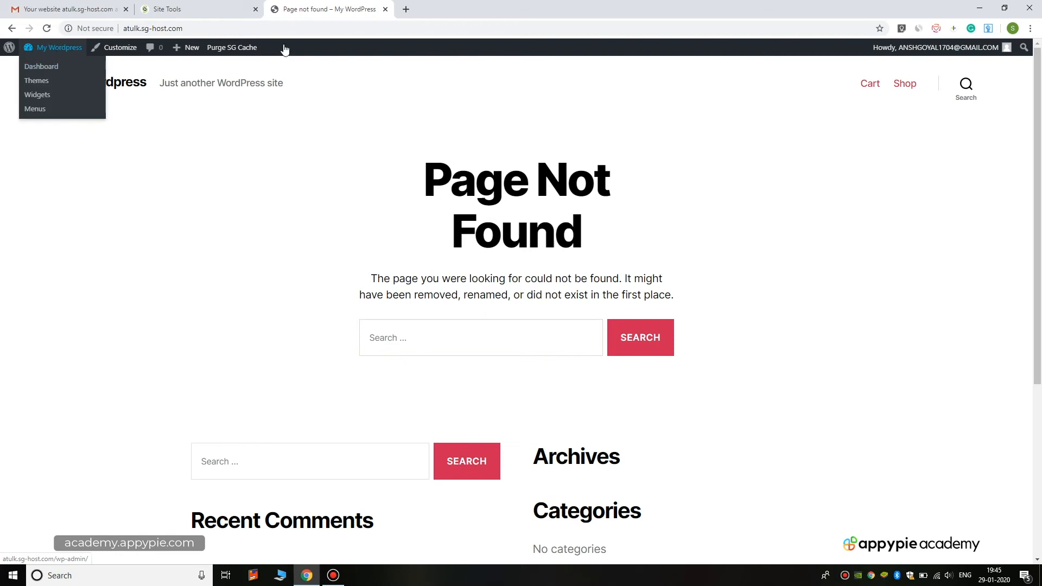
pyautogui.click(55, 64)
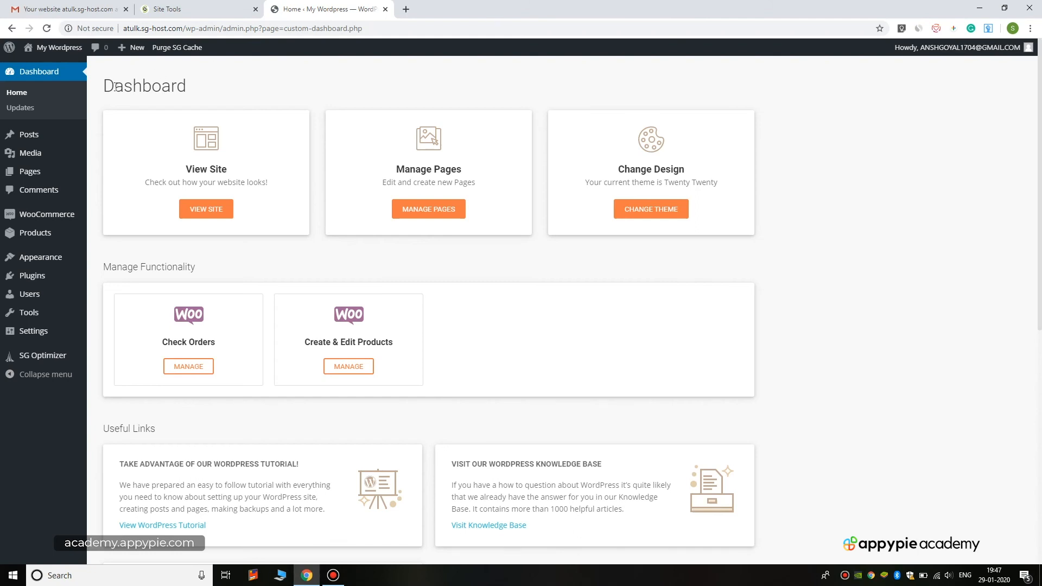
# Examine the Dashboard page from its management cards through the useful links to the WordPress events and news
pyautogui.moveTo(103, 87); pyautogui.dragTo(191, 88)
pyautogui.click(271, 88)
pyautogui.scroll(-6, 344, 342)
pyautogui.scroll(6, 344, 342)
pyautogui.scroll(-8, 516, 216)
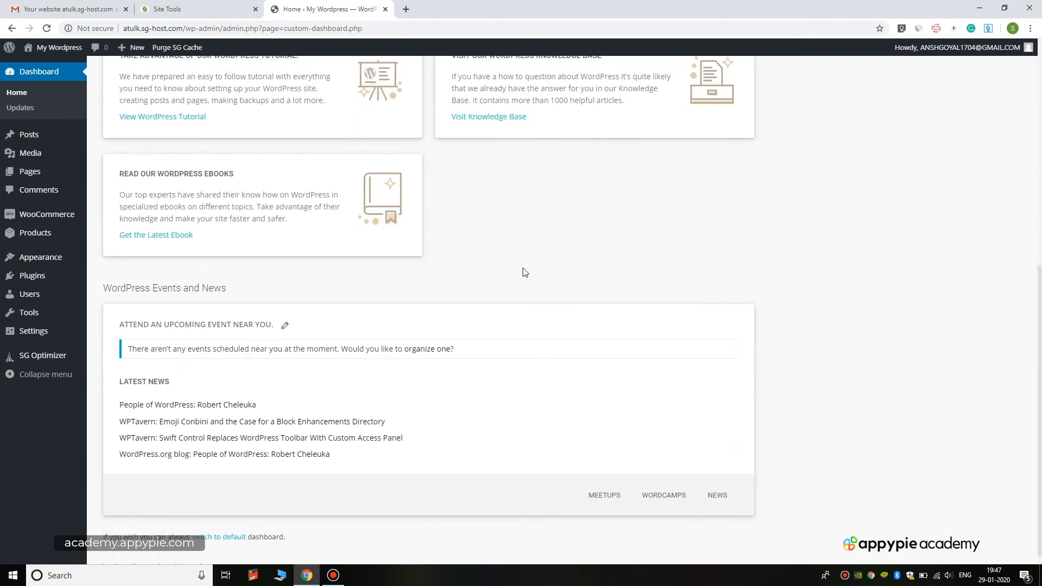
pyautogui.scroll(7, 522, 244)
pyautogui.scroll(1, 525, 273)
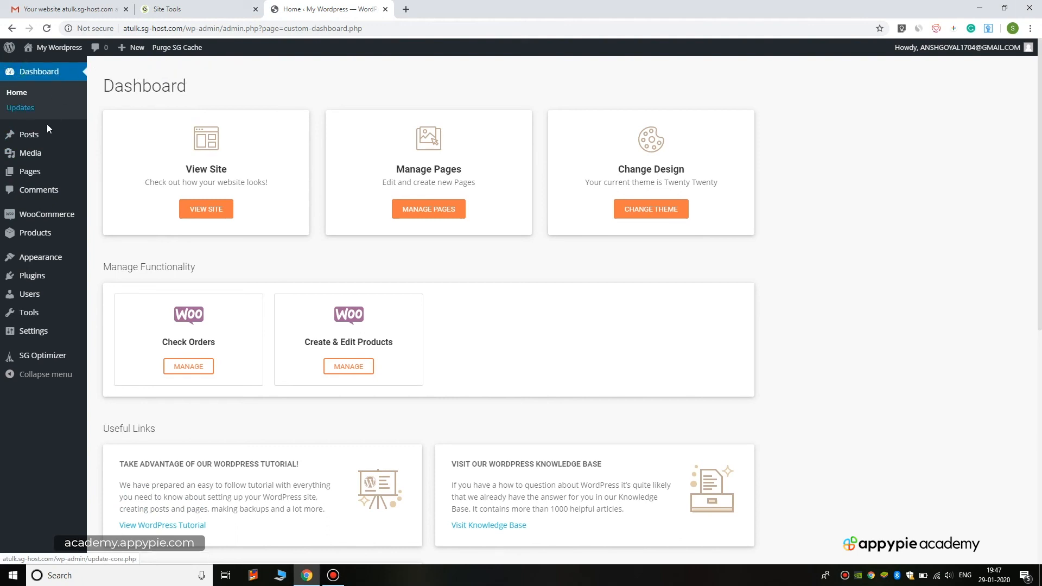
pyautogui.moveTo(52, 159)
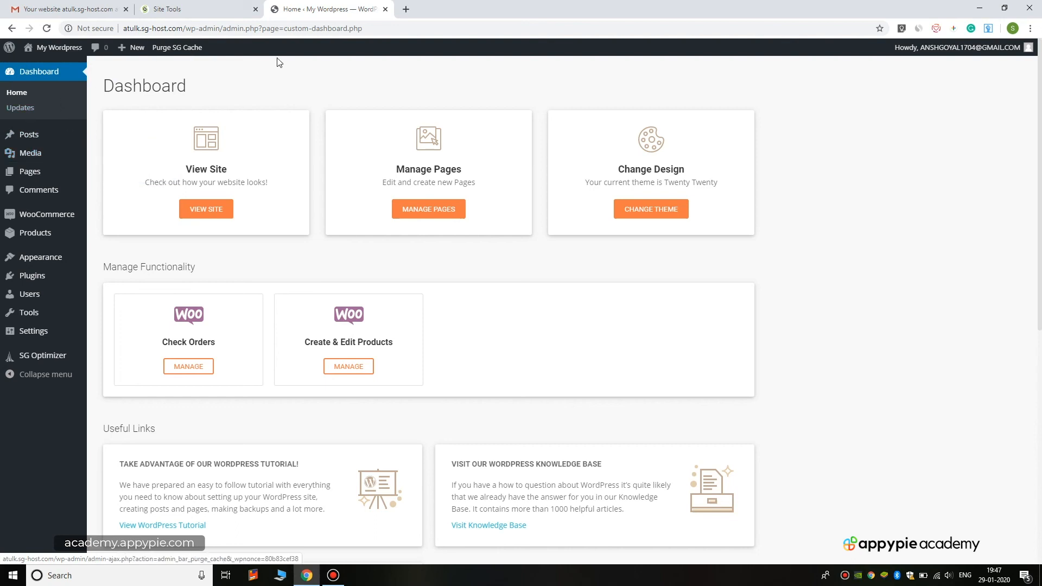
# Open the site's public front page at atulk.sg-host.com in a new browser tab
pyautogui.click(405, 11)
pyautogui.write('a')
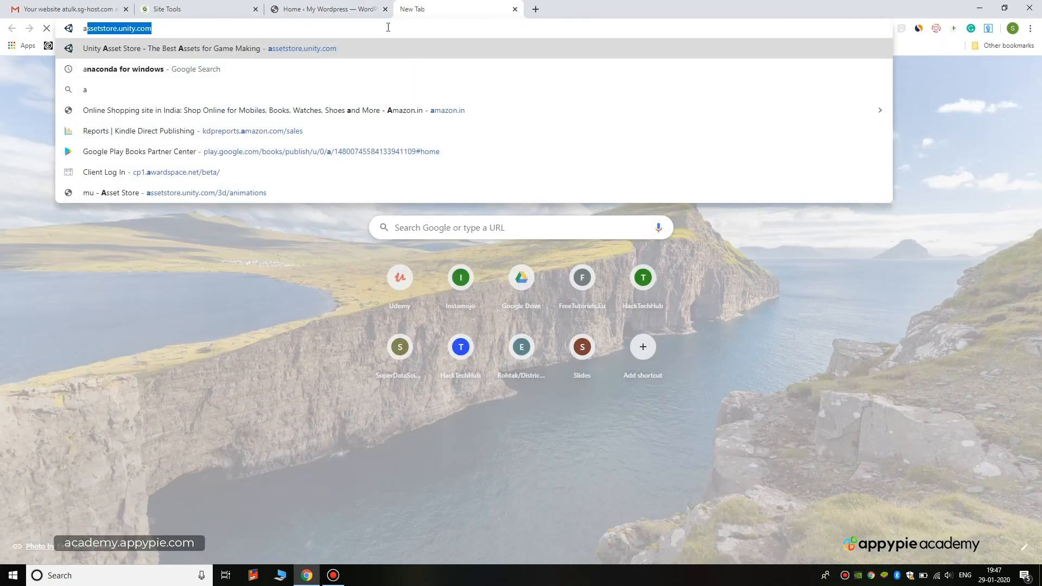
pyautogui.write('tul')
pyautogui.press('Down')
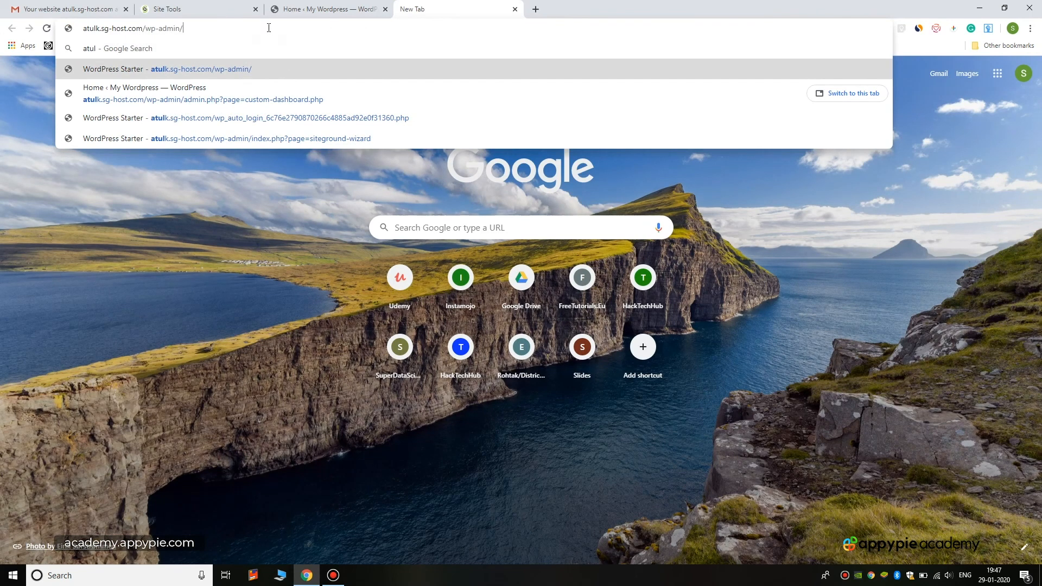
pyautogui.press('BackSpace')
pyautogui.press('BackSpace')
pyautogui.press('BackSpace')
pyautogui.press('BackSpace')
pyautogui.press('BackSpace')
pyautogui.press('BackSpace')
pyautogui.press('BackSpace')
pyautogui.press('BackSpace')
pyautogui.press('BackSpace')
pyautogui.press('BackSpace')
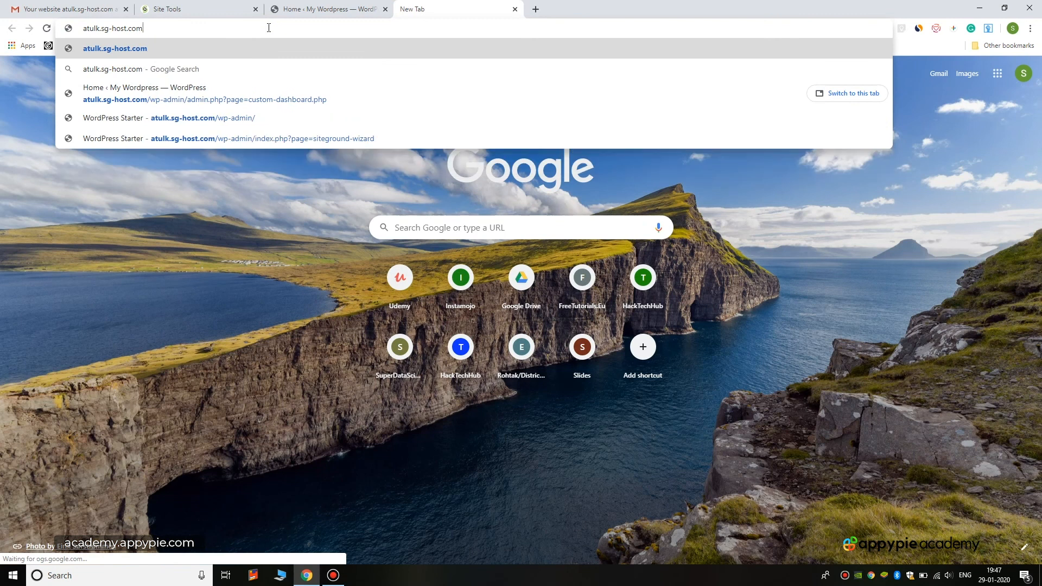
pyautogui.press('Return')
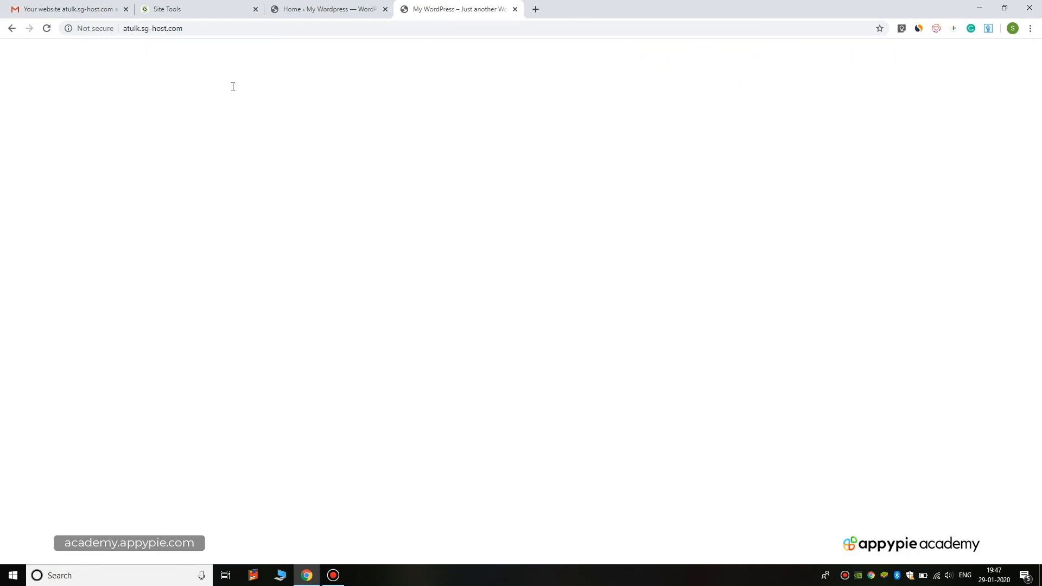
# Examine the shop homepage from the navigation links and Welcome banner through the categories and product sections to Best Sellers
pyautogui.scroll(-10, 240, 86)
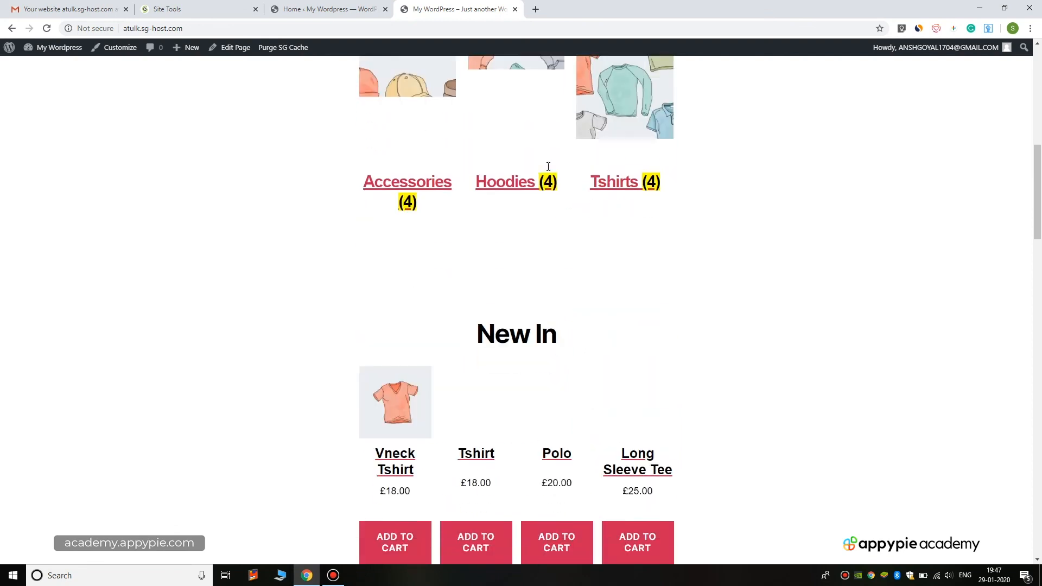
pyautogui.scroll(5, 548, 167)
pyautogui.scroll(5, 548, 167)
pyautogui.scroll(-15, 549, 166)
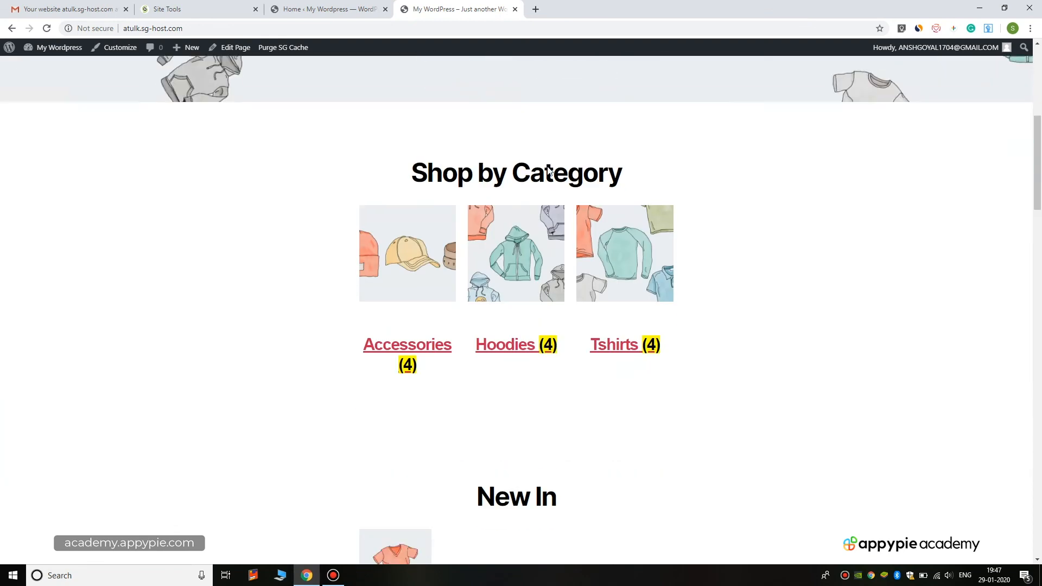
pyautogui.scroll(8, 548, 167)
pyautogui.scroll(-15, 548, 167)
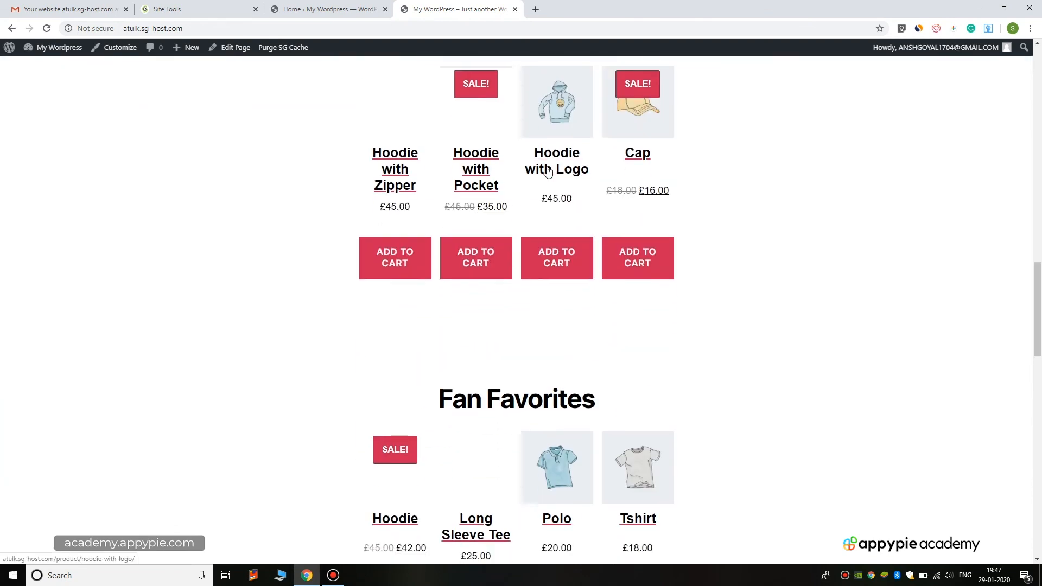
pyautogui.scroll(8, 549, 171)
pyautogui.scroll(15, 548, 171)
pyautogui.scroll(-10, 547, 169)
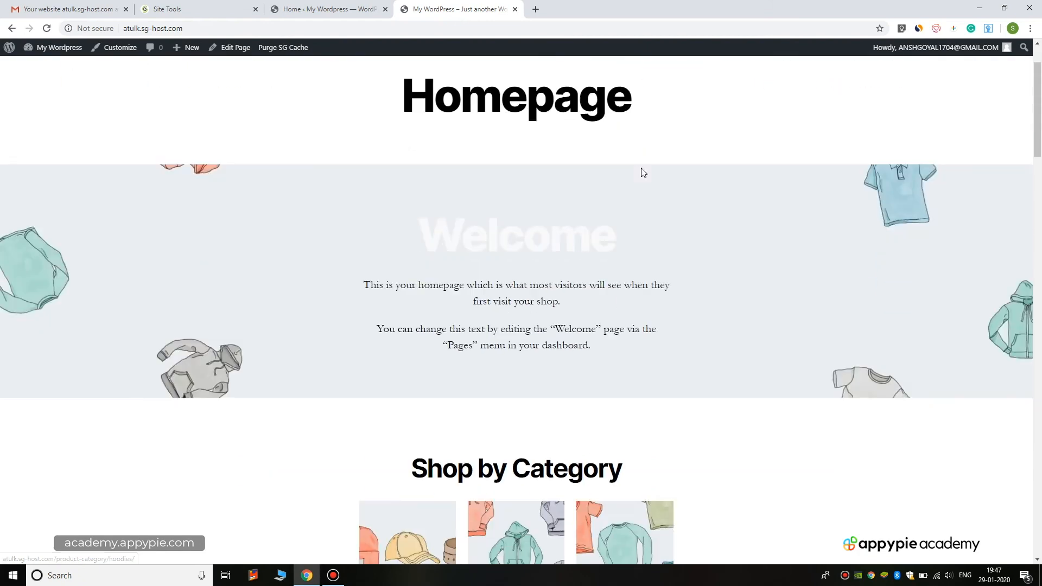
pyautogui.scroll(10, 546, 201)
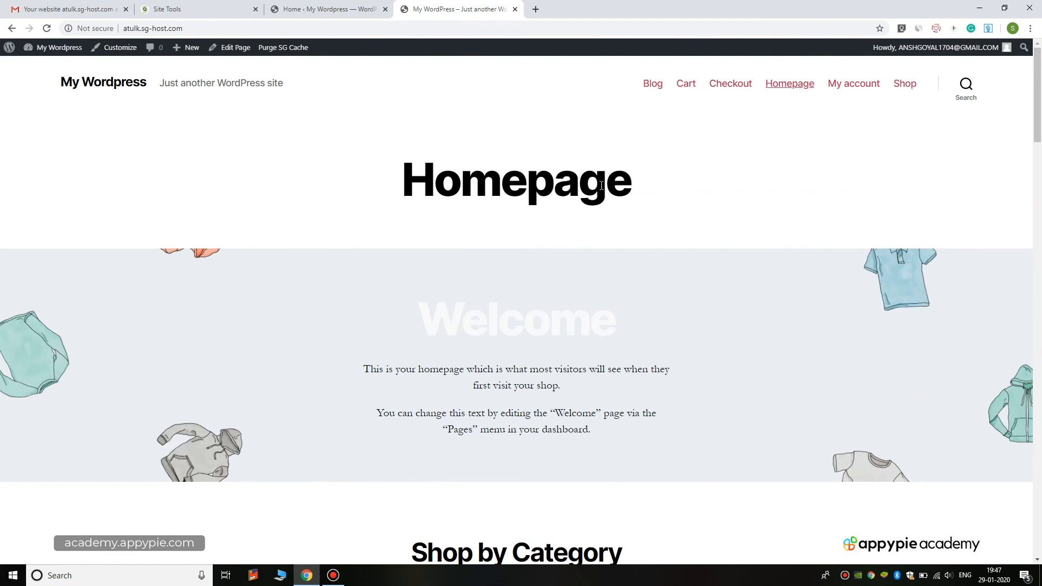
pyautogui.scroll(-2, 524, 183)
pyautogui.scroll(2, 563, 202)
pyautogui.scroll(-20, 563, 204)
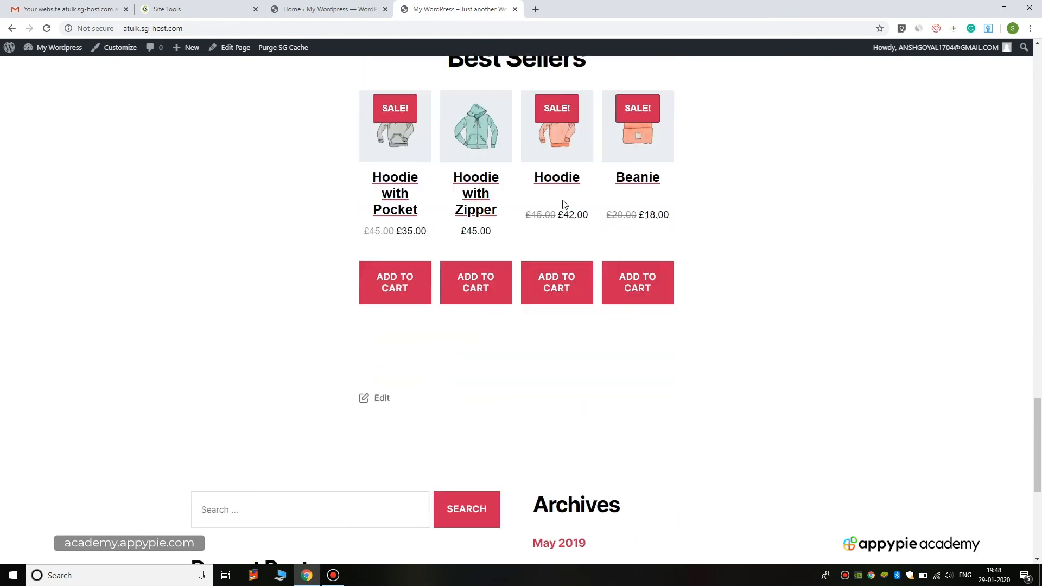